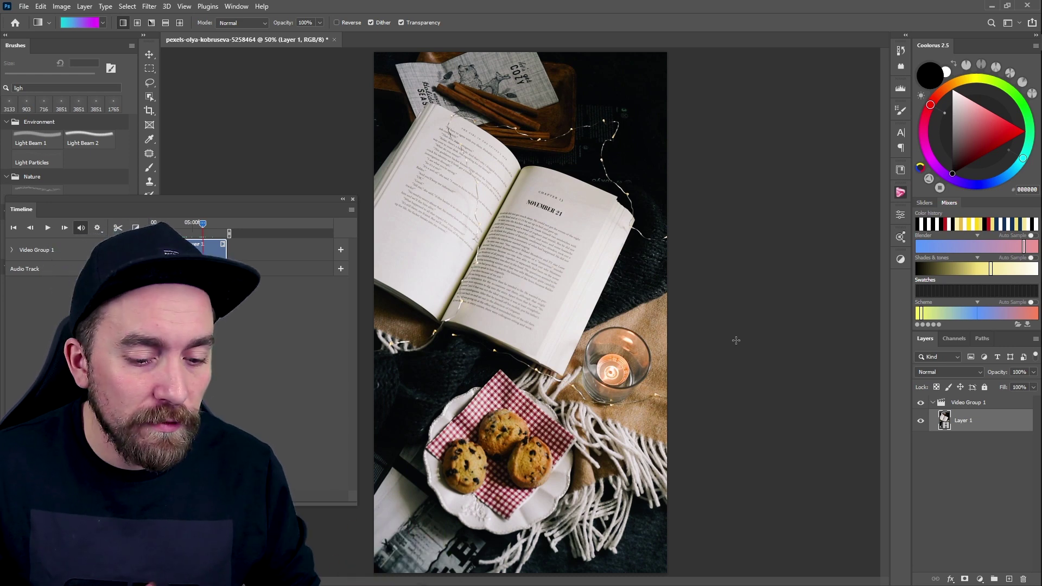
Step: Convert the Layer 1 video clip to a smart object and apply the Camera Raw Filter with the KLN 01 C preset
{"action": "right_click", "coordinate": [985, 418]}
{"action": "left_click", "coordinate": [933, 149]}
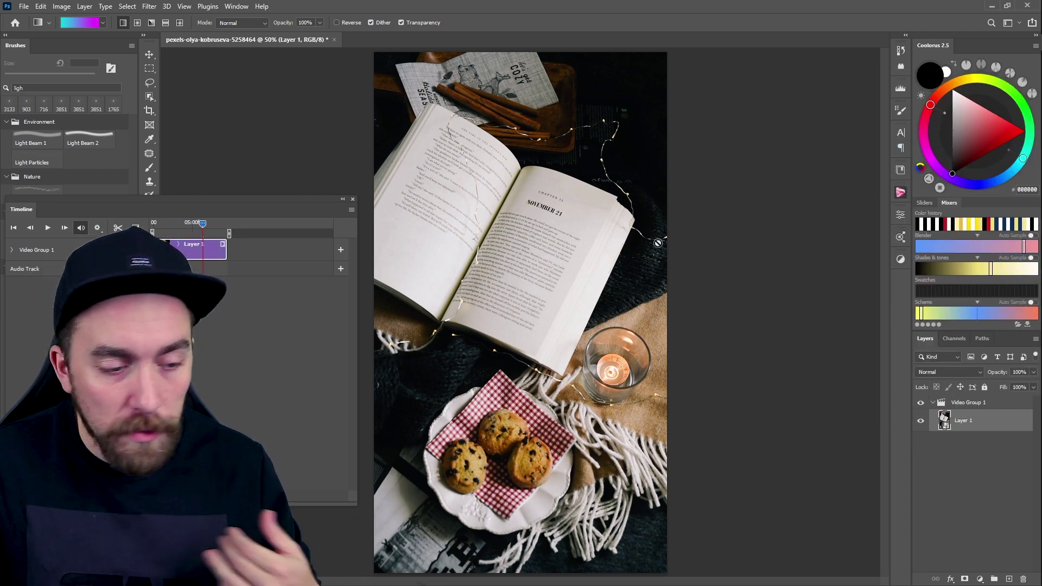
{"action": "left_click", "coordinate": [149, 6]}
{"action": "left_click", "coordinate": [174, 87]}
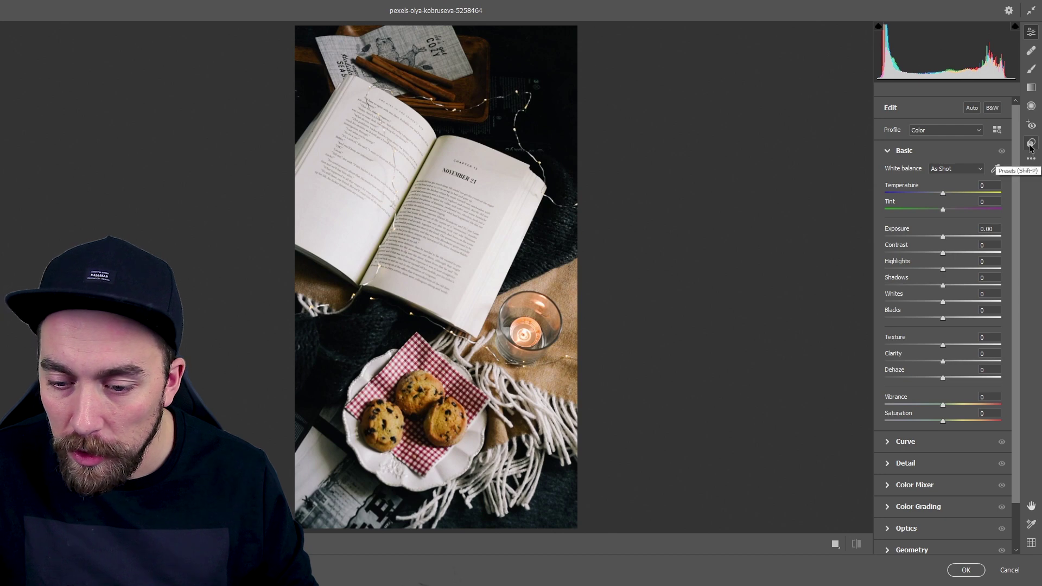
{"action": "left_click", "coordinate": [1031, 146]}
{"action": "scroll", "coordinate": [915, 466], "scroll_direction": "down", "scroll_amount": 3}
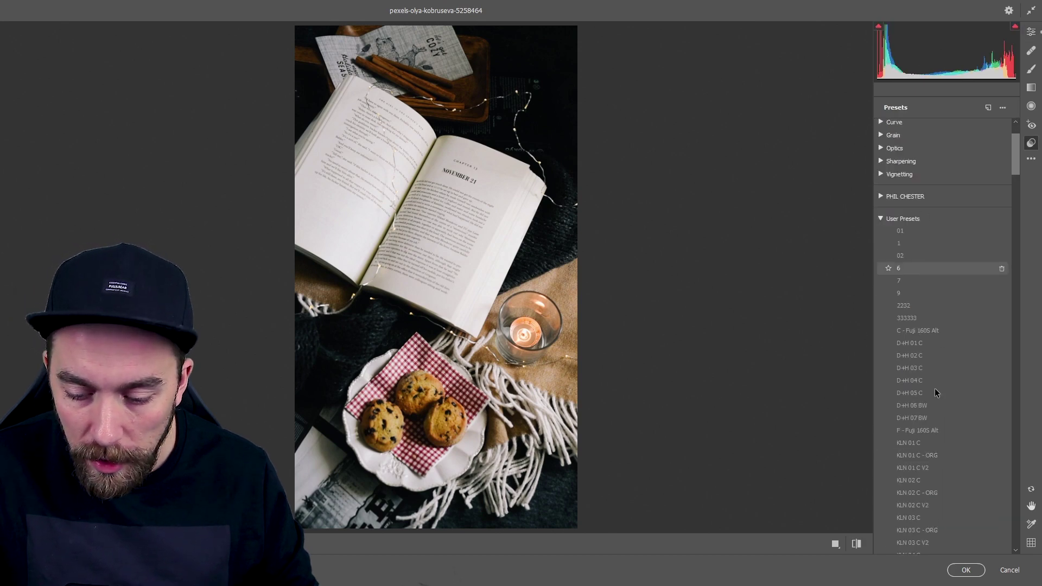
{"action": "left_click", "coordinate": [917, 448]}
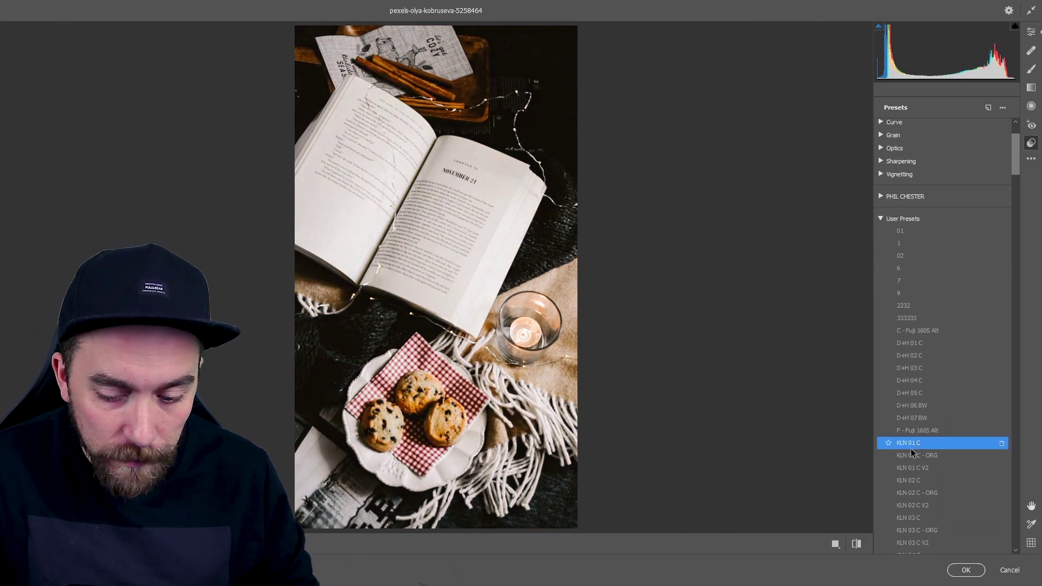
{"action": "key", "text": "ctrl+z"}
{"action": "key", "text": "ctrl+z"}
{"action": "key", "text": "ctrl+z"}
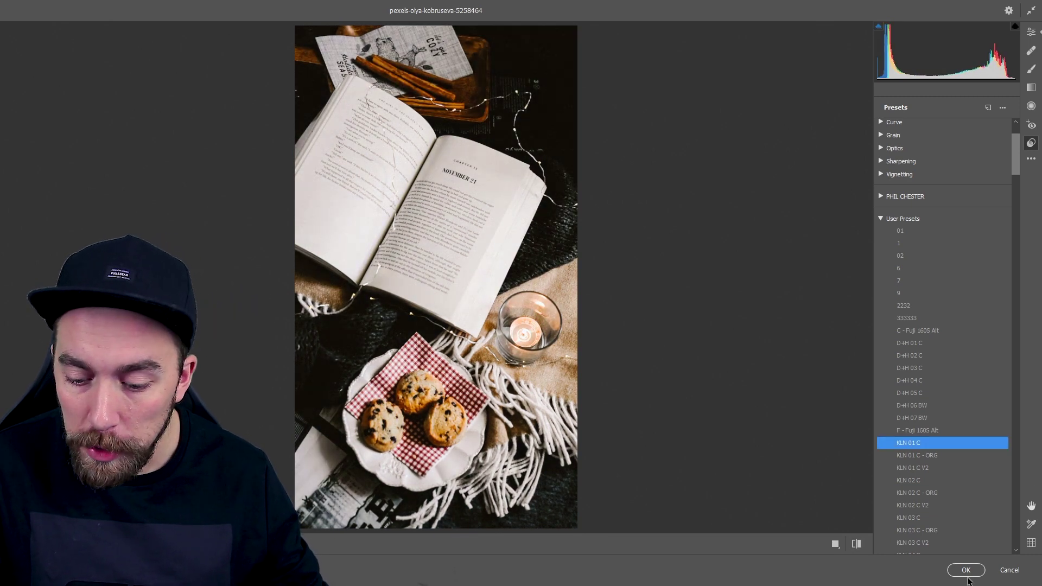
{"action": "left_click", "coordinate": [967, 579]}
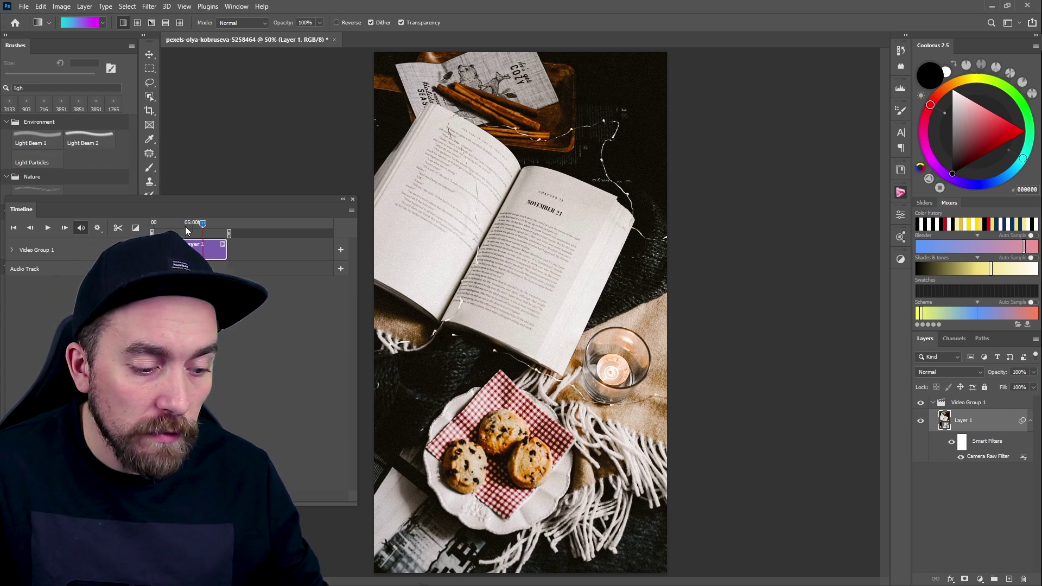
Step: Preview the filtered clip further along the timeline, and undo the Camera Raw Filter and the smart object conversion
{"action": "mouse_move", "coordinate": [200, 223]}
{"action": "left_mouse_down"}
{"action": "mouse_move", "coordinate": [188, 224]}
{"action": "mouse_move", "coordinate": [204, 227]}
{"action": "left_mouse_up"}
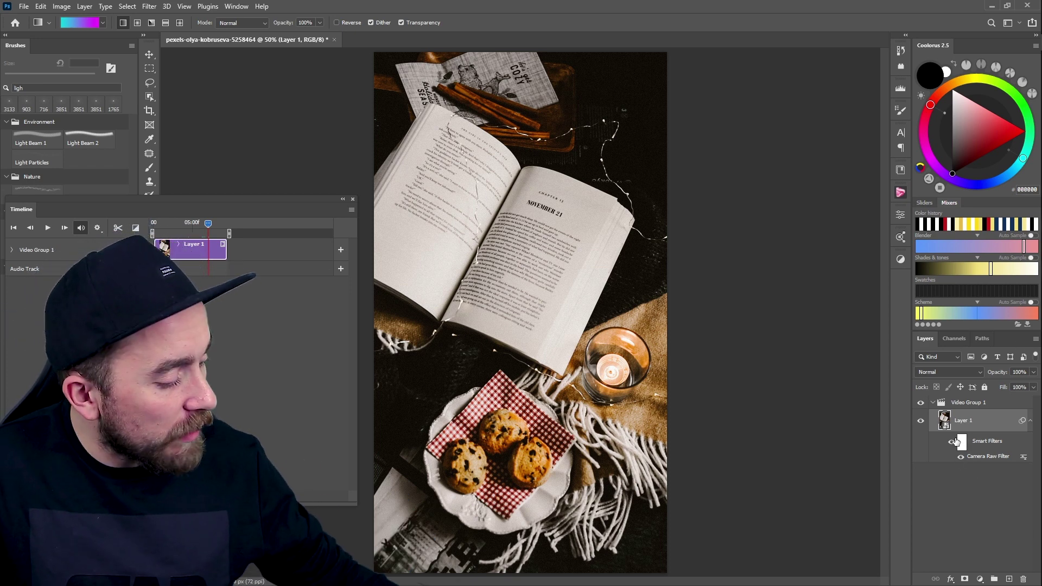
{"action": "key", "text": "ctrl+z"}
{"action": "key", "text": "ctrl+z"}
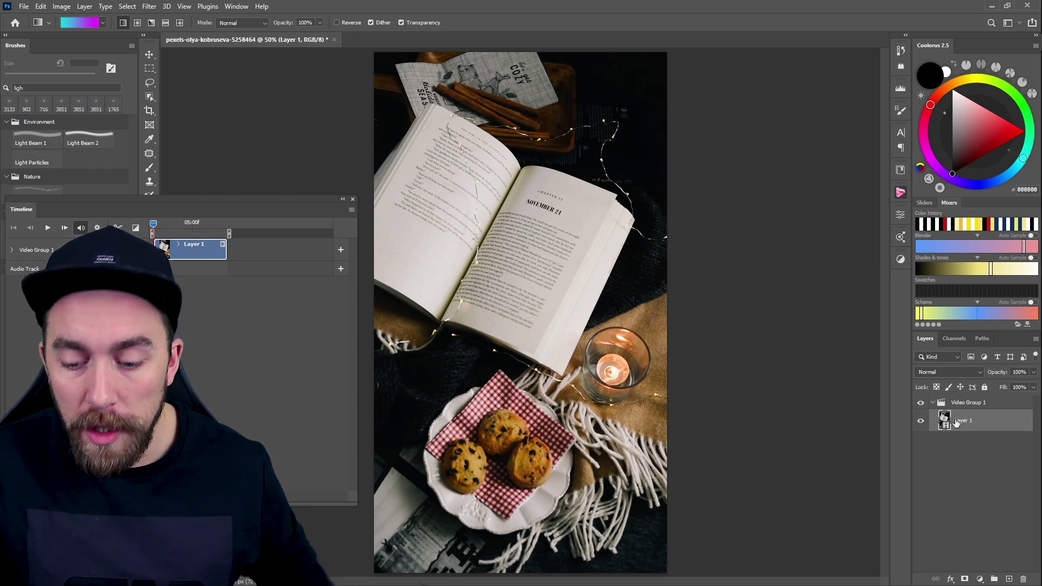
Step: Add a new layer outside and above Video Group 1 and make its timeline clip span the whole video clip
{"action": "left_click", "coordinate": [1009, 580]}
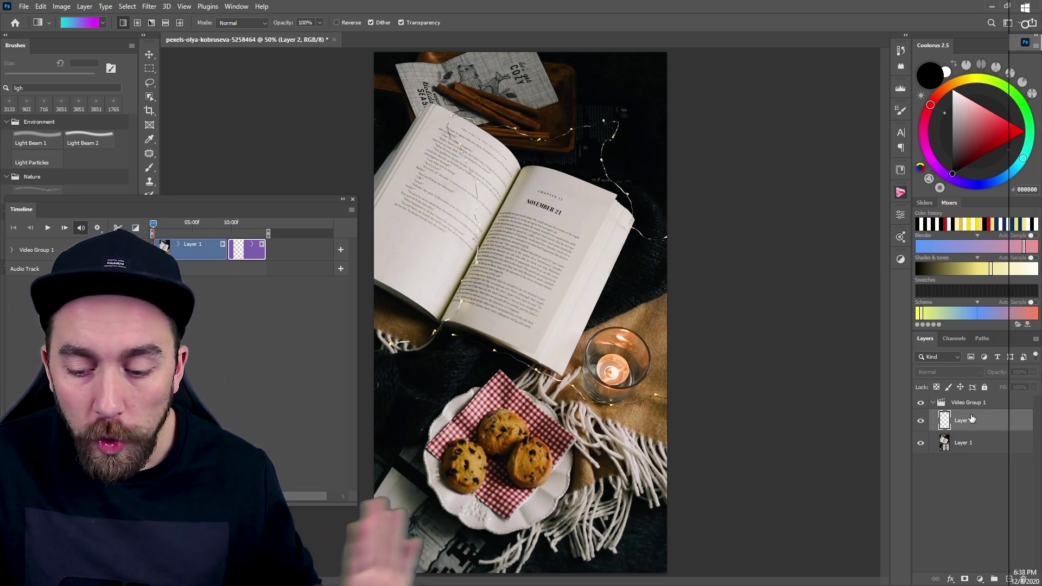
{"action": "left_click_drag", "start_coordinate": [993, 422], "coordinate": [987, 400]}
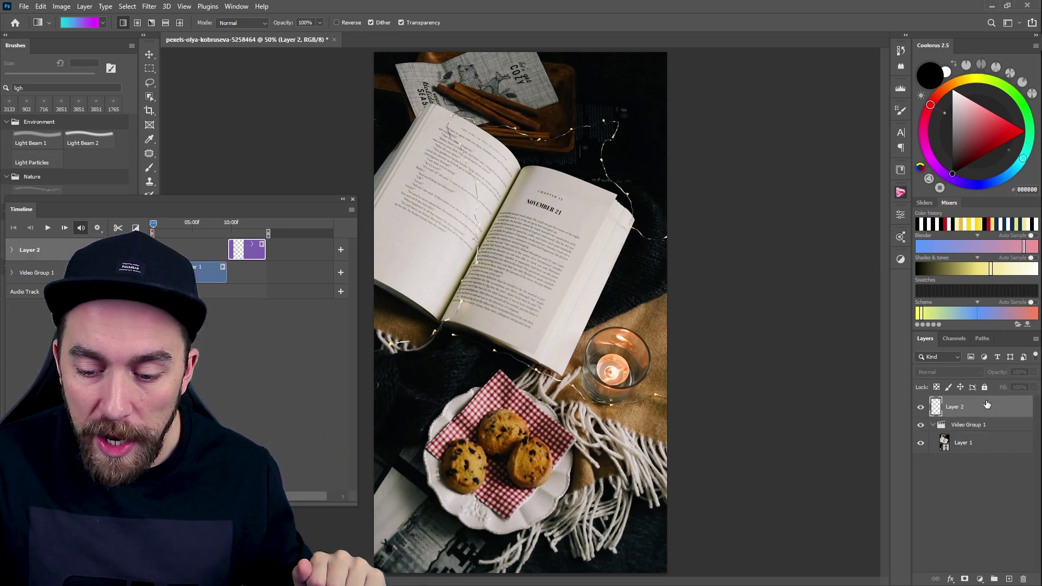
{"action": "left_click_drag", "start_coordinate": [234, 248], "coordinate": [158, 248]}
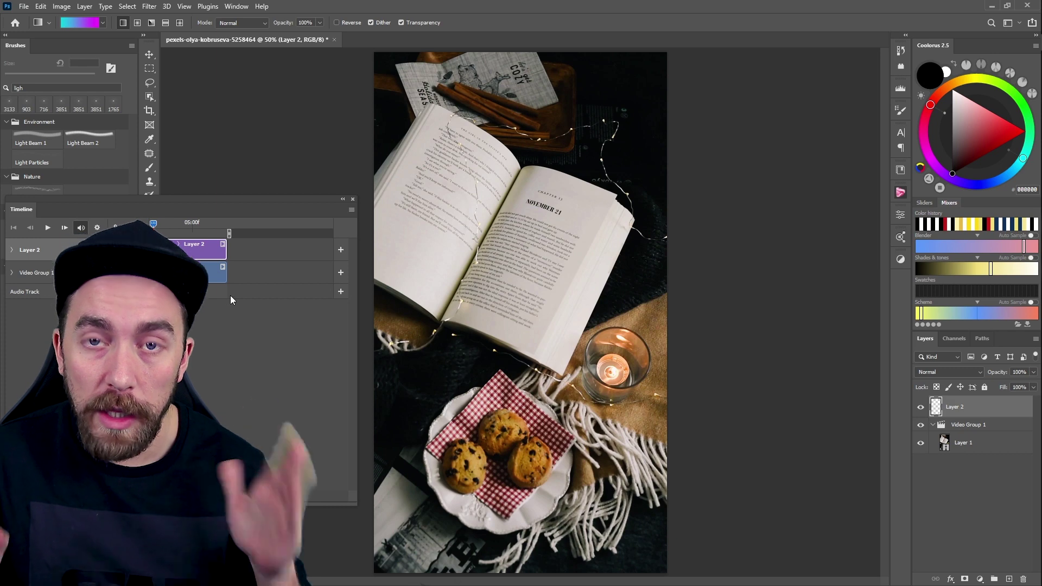
Step: Set the foreground color to yellow F2DE77 and the background color to dark blue 113059 from the Week 1 library palette
{"action": "mouse_move", "coordinate": [13, 198]}
{"action": "left_mouse_down"}
{"action": "mouse_move", "coordinate": [691, 169]}
{"action": "mouse_move", "coordinate": [690, 159]}
{"action": "mouse_move", "coordinate": [433, 202]}
{"action": "left_mouse_up"}
{"action": "left_click", "coordinate": [900, 265]}
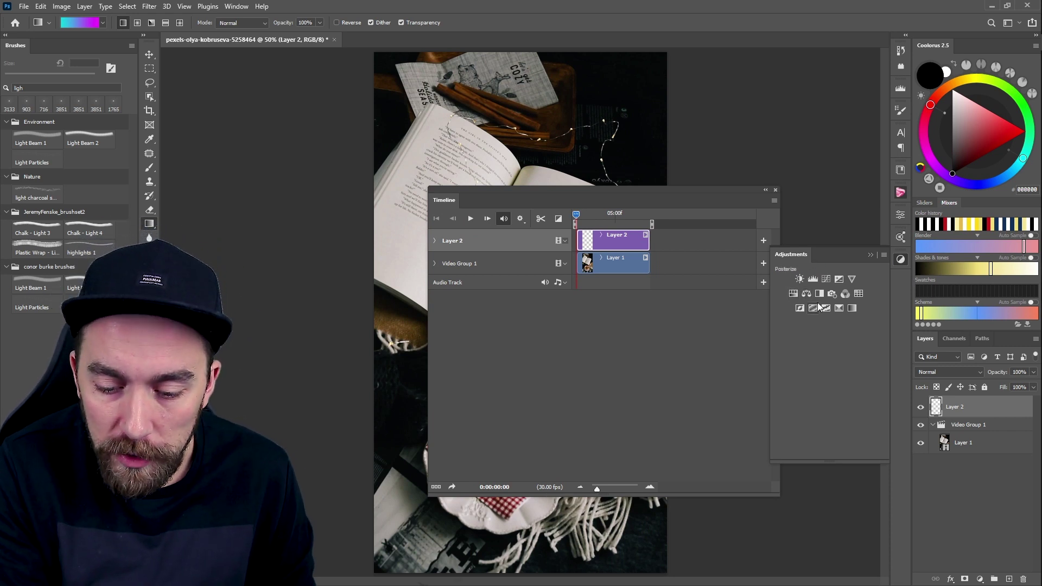
{"action": "left_click", "coordinate": [900, 238]}
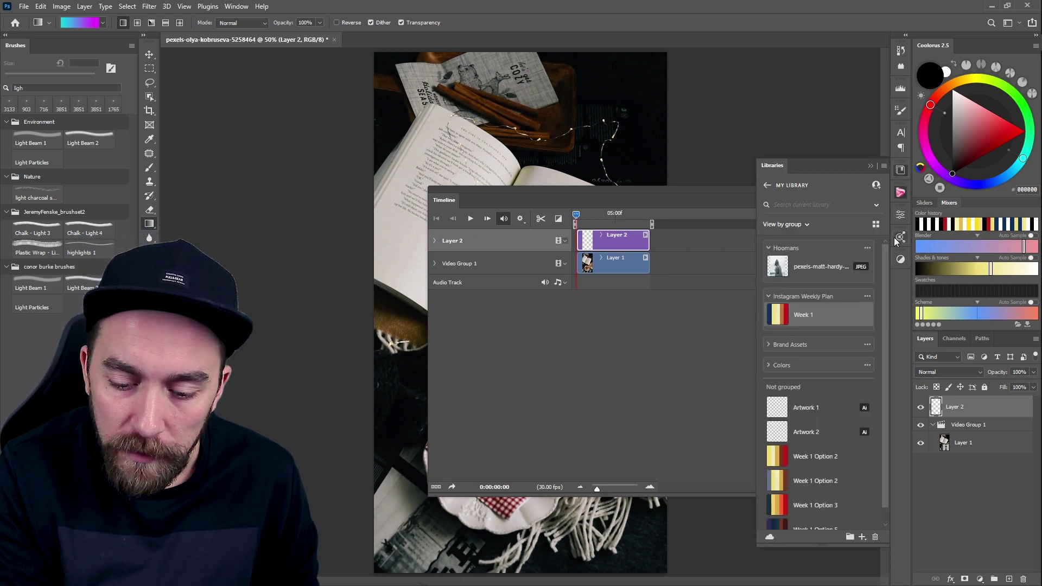
{"action": "left_click", "coordinate": [773, 317]}
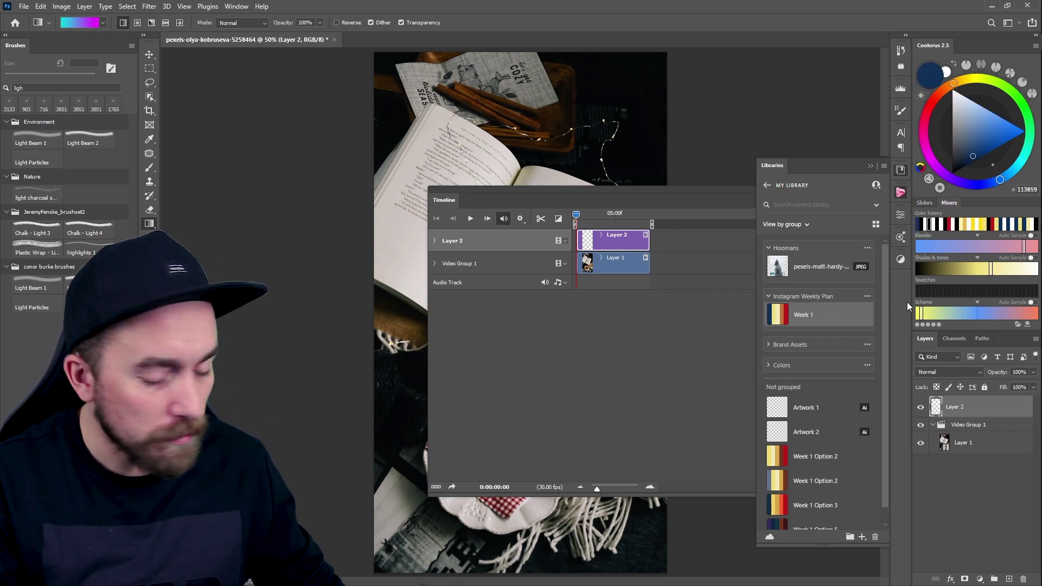
{"action": "key", "text": "x"}
{"action": "left_click", "coordinate": [782, 316]}
{"action": "left_click", "coordinate": [900, 171]}
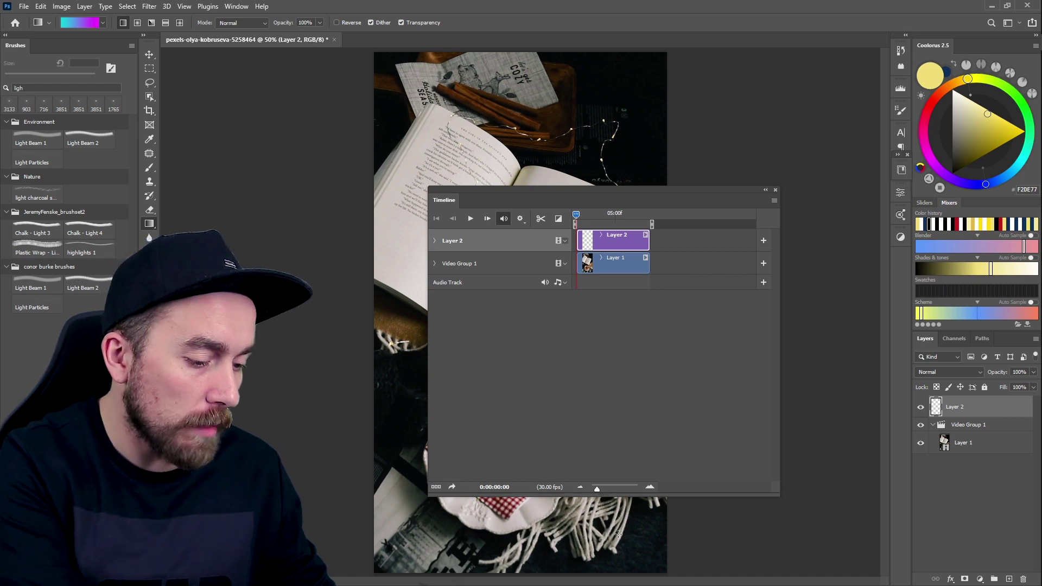
Step: Fill Layer 2 with a linear gradient from the Basics foreground-to-background preset and set its blend mode to Screen
{"action": "left_click", "coordinate": [103, 22]}
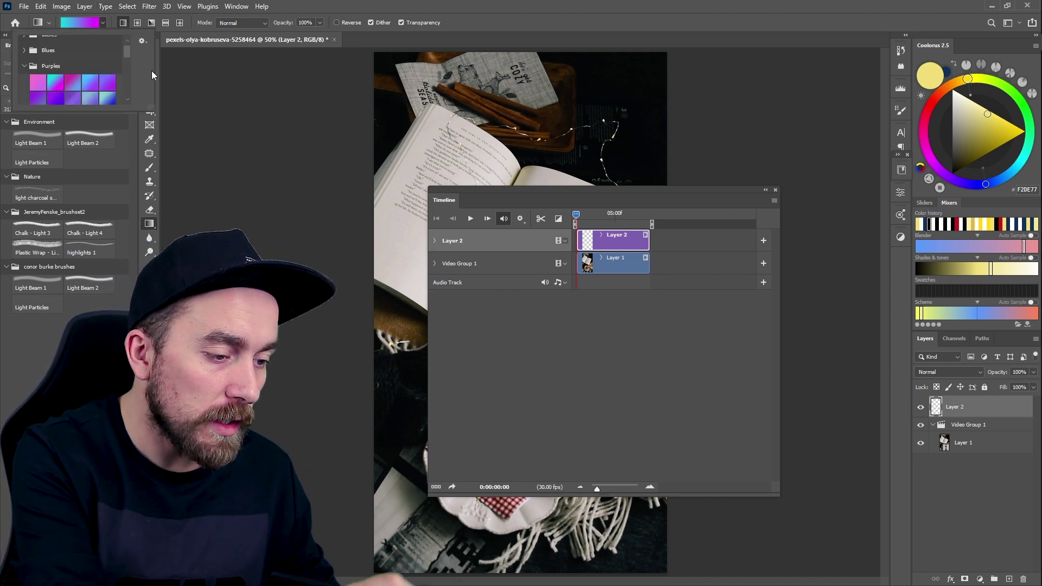
{"action": "scroll", "coordinate": [71, 71], "scroll_direction": "up", "scroll_amount": 3}
{"action": "left_click", "coordinate": [55, 60]}
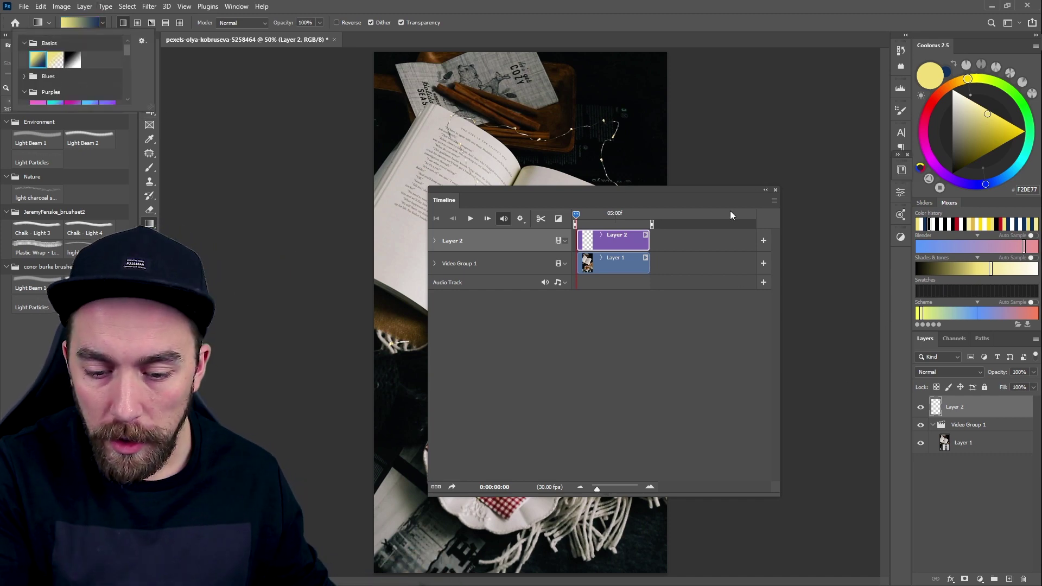
{"action": "left_click", "coordinate": [765, 190]}
{"action": "left_click_drag", "start_coordinate": [458, 202], "coordinate": [757, 81]}
{"action": "left_click_drag", "start_coordinate": [511, 188], "coordinate": [523, 479]}
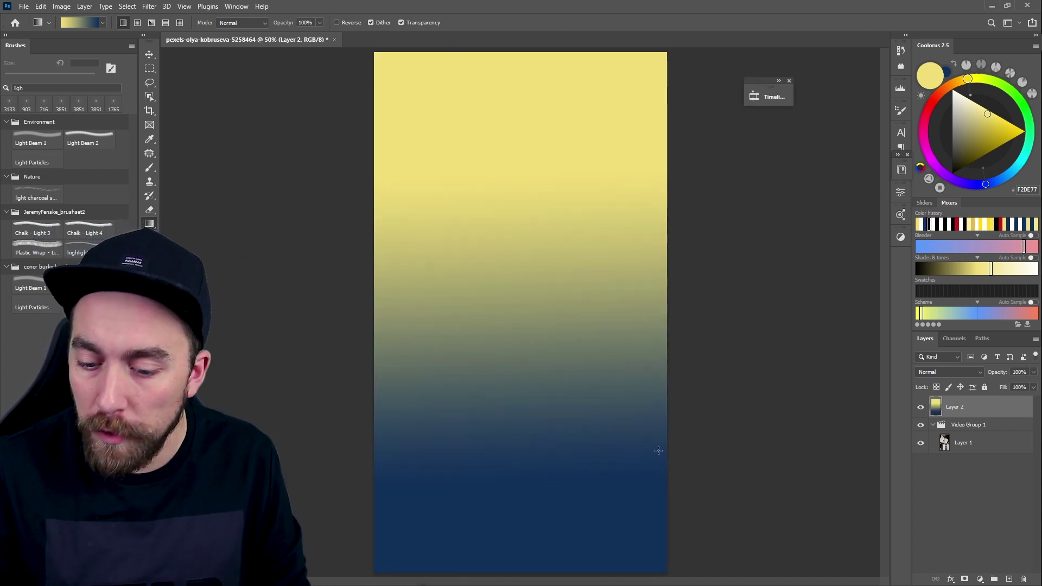
{"action": "left_click", "coordinate": [965, 374]}
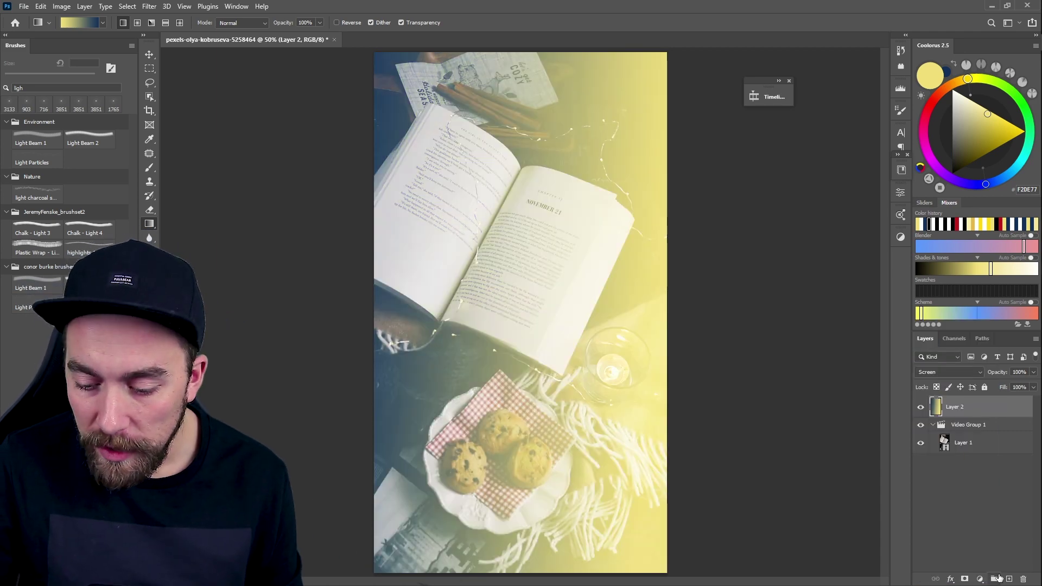
Step: Create a large white rectangle inset from the canvas edges on a new layer above the gradient, at 50% opacity
{"action": "key", "text": "m"}
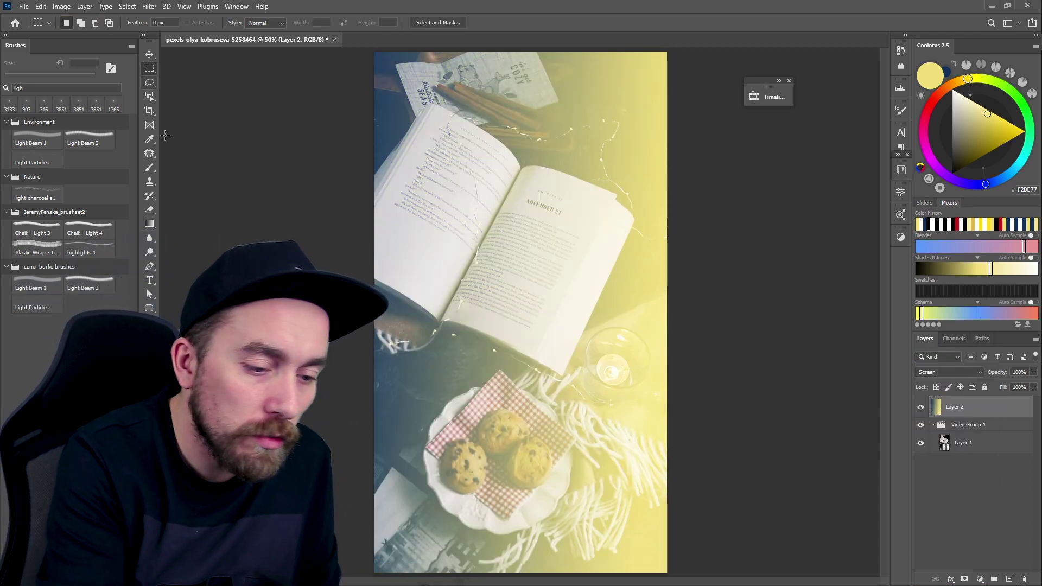
{"action": "left_click_drag", "start_coordinate": [401, 101], "coordinate": [635, 546]}
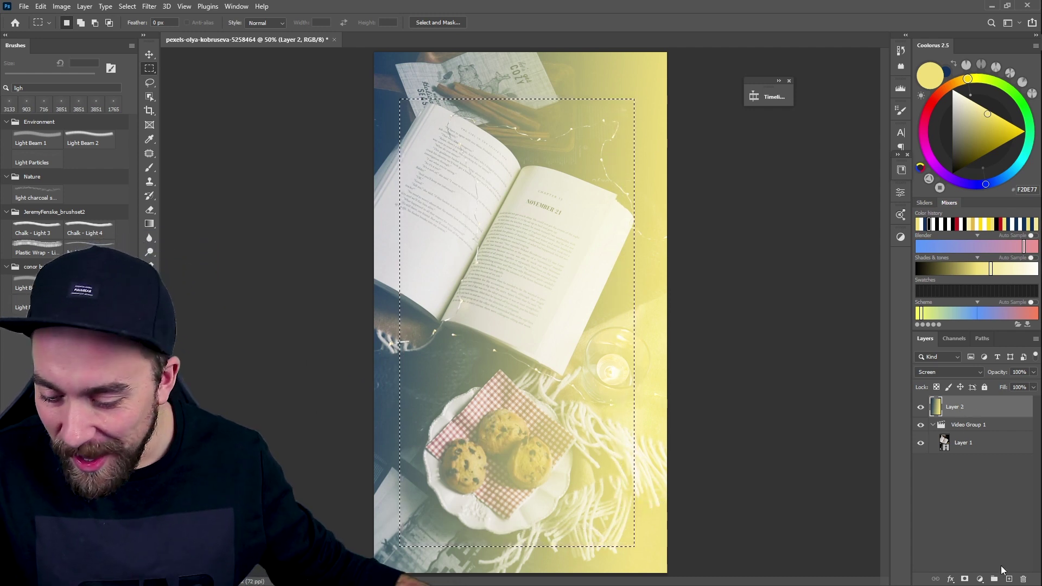
{"action": "left_click", "coordinate": [1010, 579]}
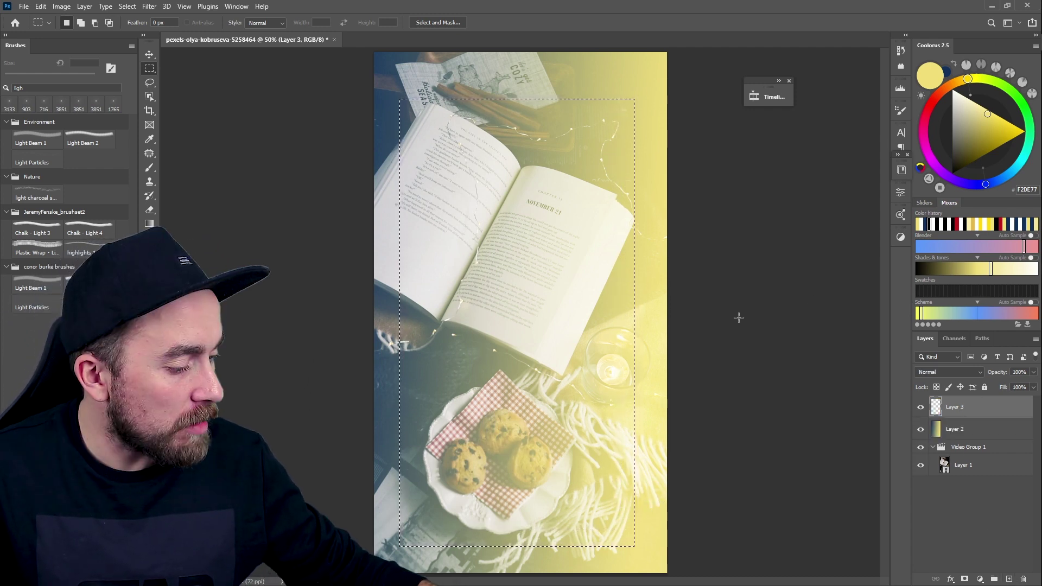
{"action": "key", "text": "shift+F5"}
{"action": "key", "text": "Return"}
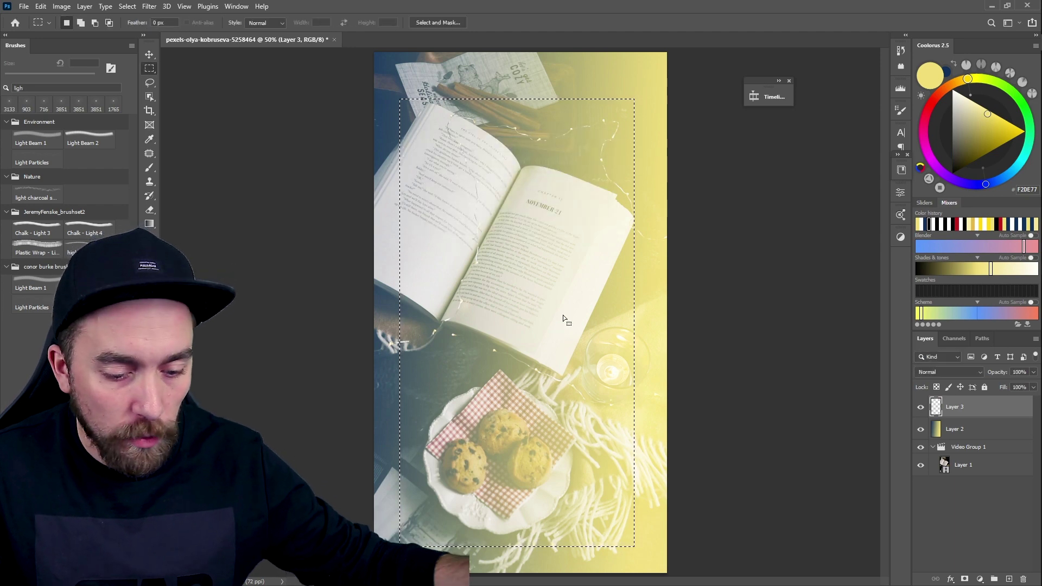
{"action": "key", "text": "ctrl+d"}
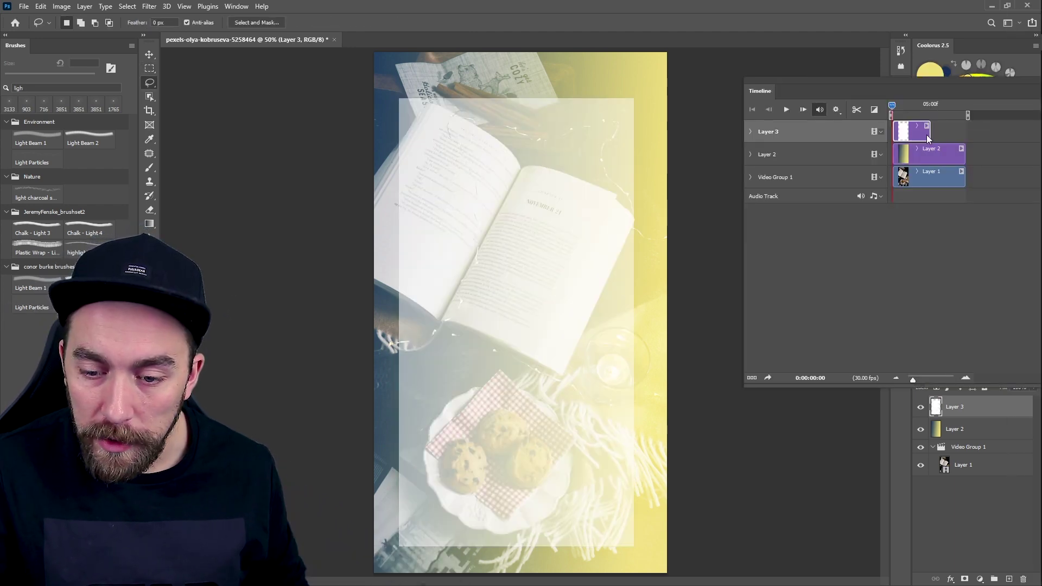
Step: Extend Layer 3's timeline clip to the end of the video and play the composition
{"action": "left_click_drag", "start_coordinate": [928, 139], "coordinate": [965, 137]}
{"action": "key", "text": "space"}
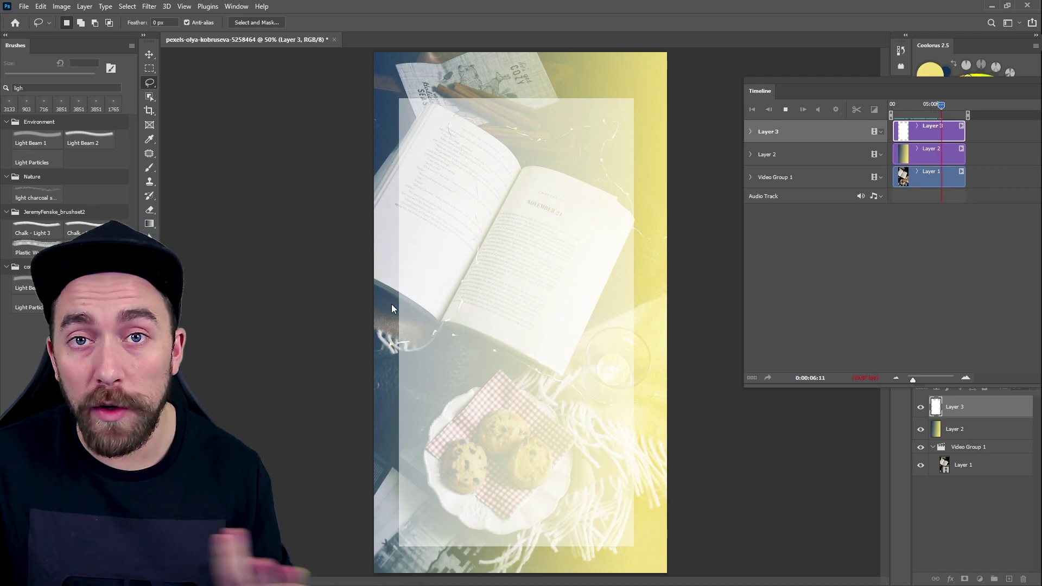
Step: Hide the rectangle and gradient layers and convert the Layer 1 video to a smart object
{"action": "left_click_drag", "start_coordinate": [1020, 78], "coordinate": [884, 103]}
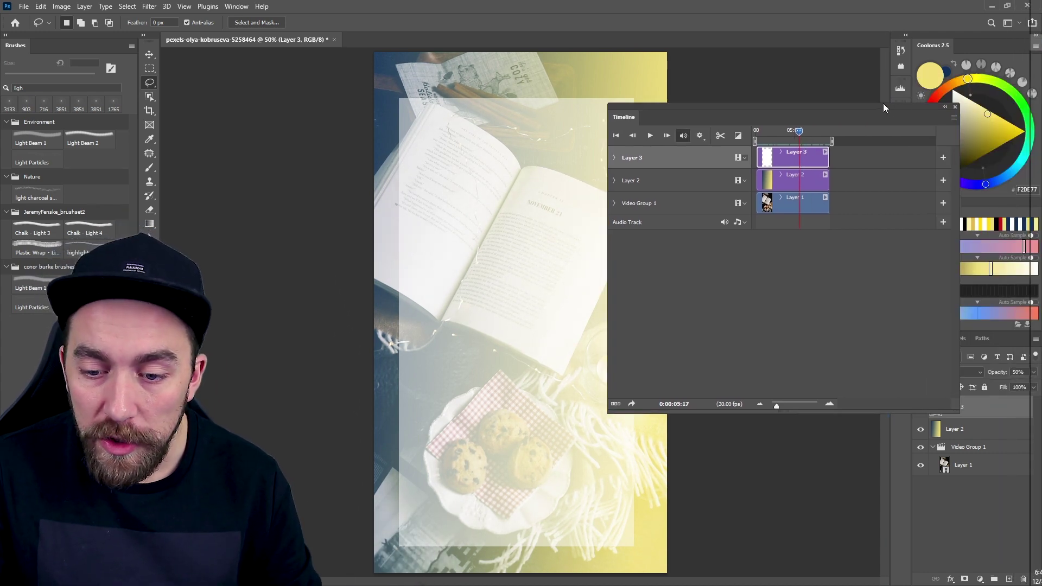
{"action": "left_click", "coordinate": [945, 107]}
{"action": "left_click", "coordinate": [921, 407]}
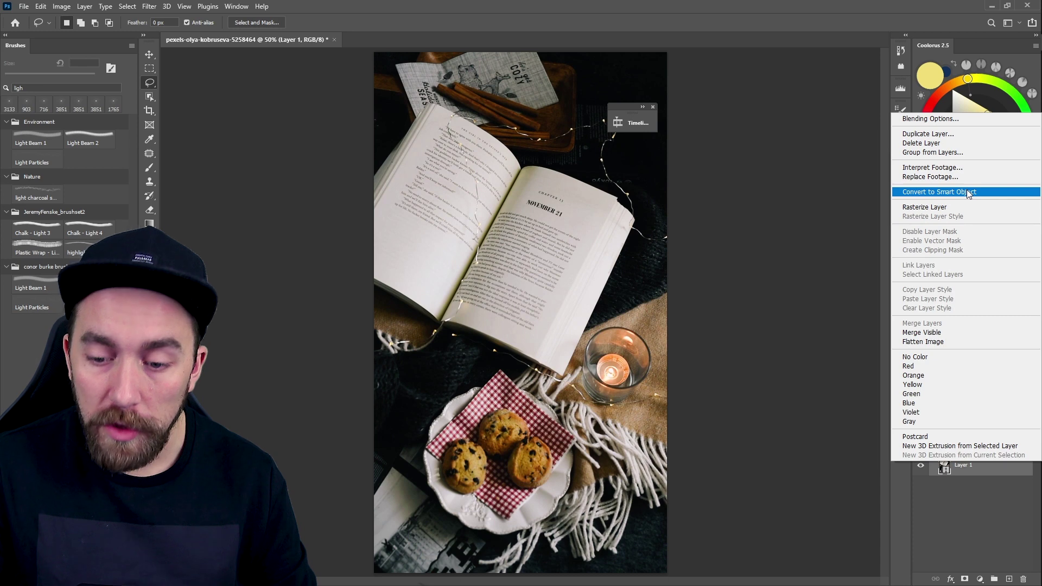
{"action": "left_click", "coordinate": [968, 192]}
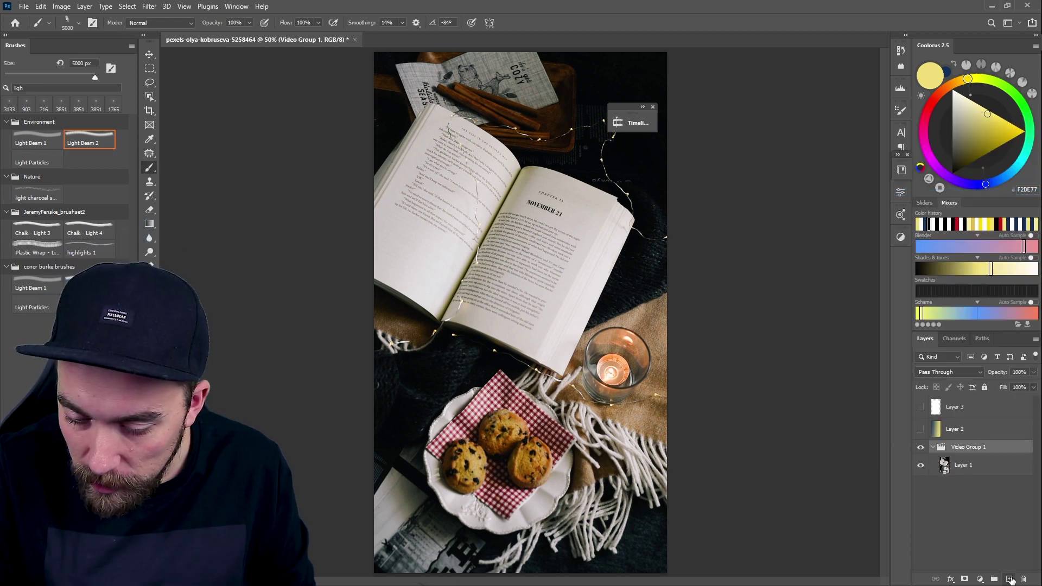
Step: Add a new layer between Layer 2 and Video Group 1 and match its timeline clip to the video's length
{"action": "left_click", "coordinate": [1009, 579]}
{"action": "left_click_drag", "start_coordinate": [956, 469], "coordinate": [958, 441]}
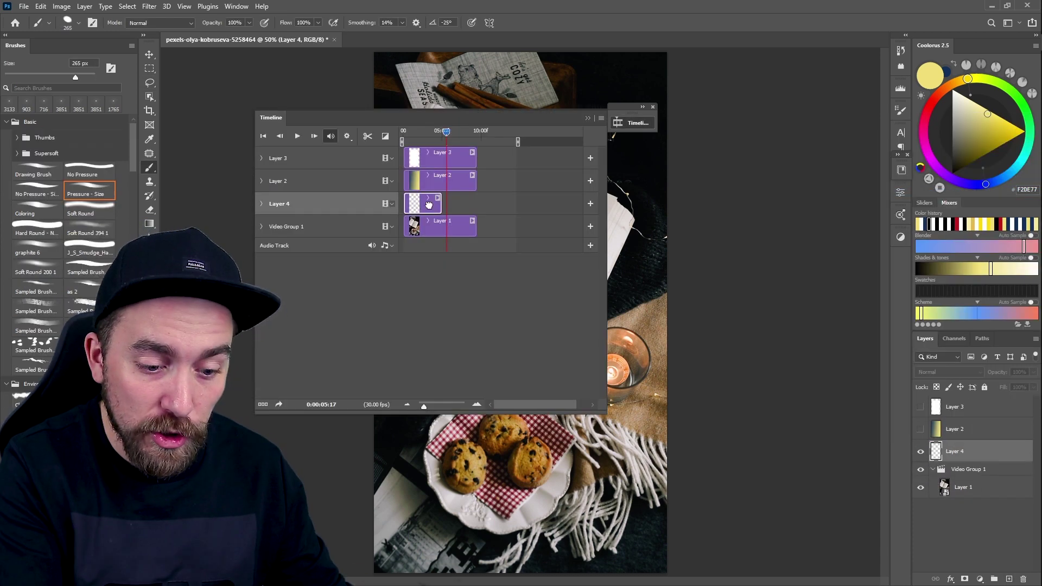
{"action": "left_click_drag", "start_coordinate": [473, 206], "coordinate": [472, 206]}
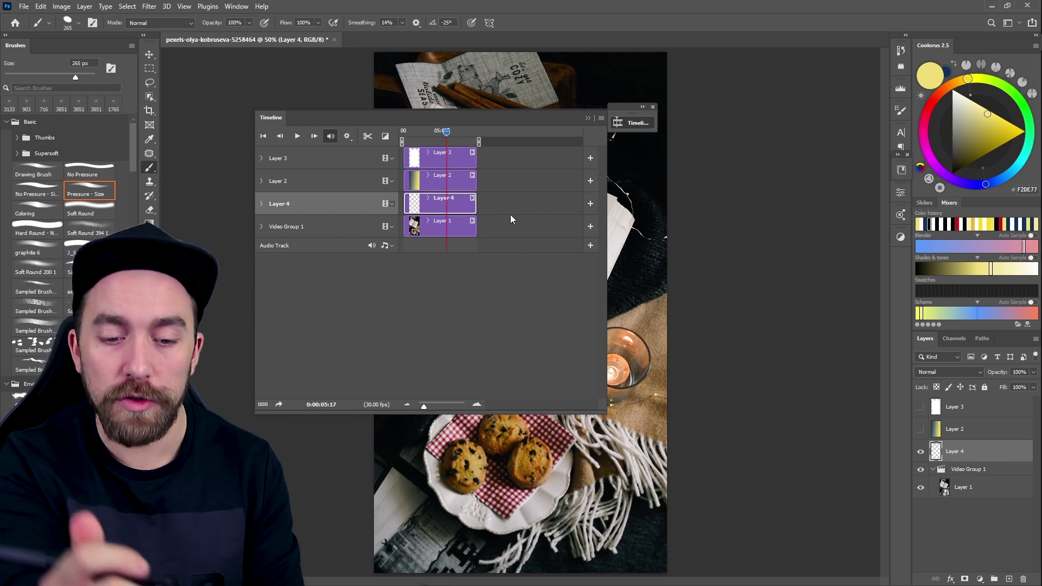
Step: Paint broad yellow zigzag strokes over most of the image on Layer 4 with the 265 px Pressure - Size brush
{"action": "left_click", "coordinate": [643, 107]}
{"action": "left_click_drag", "start_coordinate": [629, 120], "coordinate": [904, 100]}
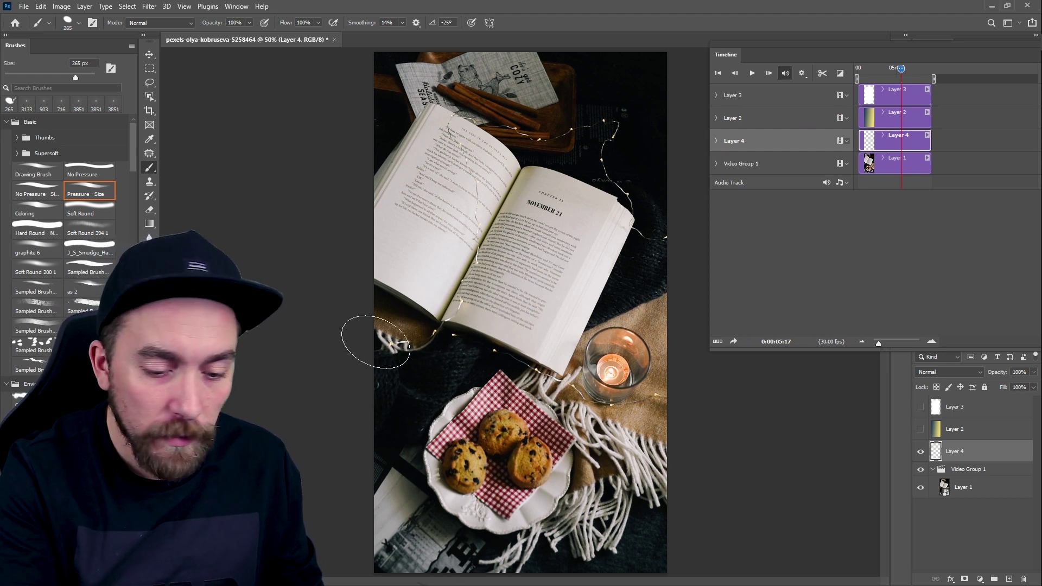
{"action": "mouse_move", "coordinate": [543, 105]}
{"action": "left_mouse_down"}
{"action": "mouse_move", "coordinate": [499, 158]}
{"action": "mouse_move", "coordinate": [576, 169]}
{"action": "mouse_move", "coordinate": [434, 277]}
{"action": "mouse_move", "coordinate": [562, 248]}
{"action": "mouse_move", "coordinate": [490, 318]}
{"action": "mouse_move", "coordinate": [548, 357]}
{"action": "mouse_move", "coordinate": [465, 512]}
{"action": "mouse_move", "coordinate": [613, 438]}
{"action": "mouse_move", "coordinate": [486, 147]}
{"action": "left_mouse_up"}
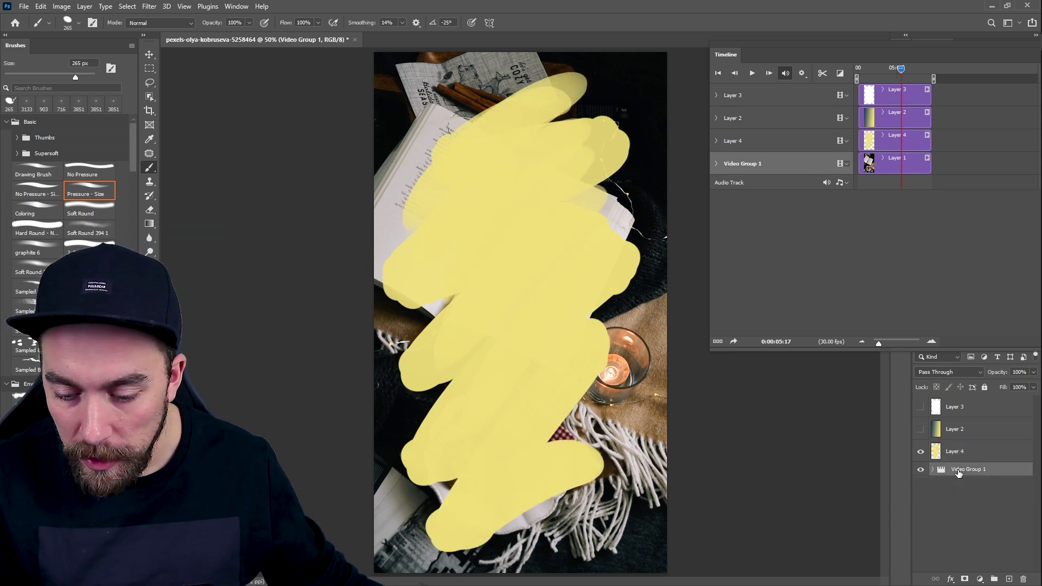
Step: Move Video Group 1 above the painted Layer 4 and convert the group to a smart object
{"action": "left_click_drag", "start_coordinate": [958, 473], "coordinate": [964, 443]}
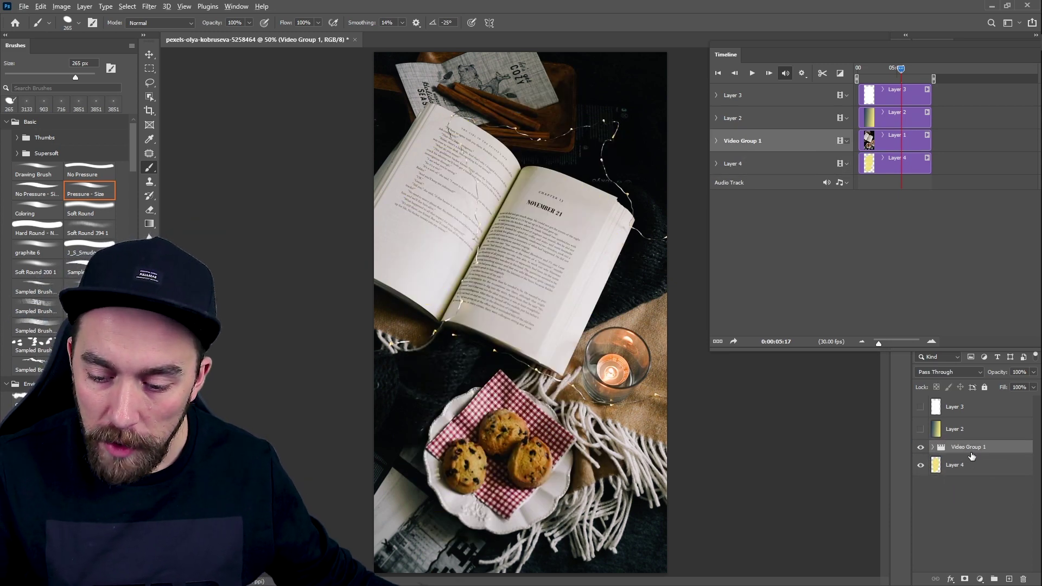
{"action": "right_click", "coordinate": [1002, 454]}
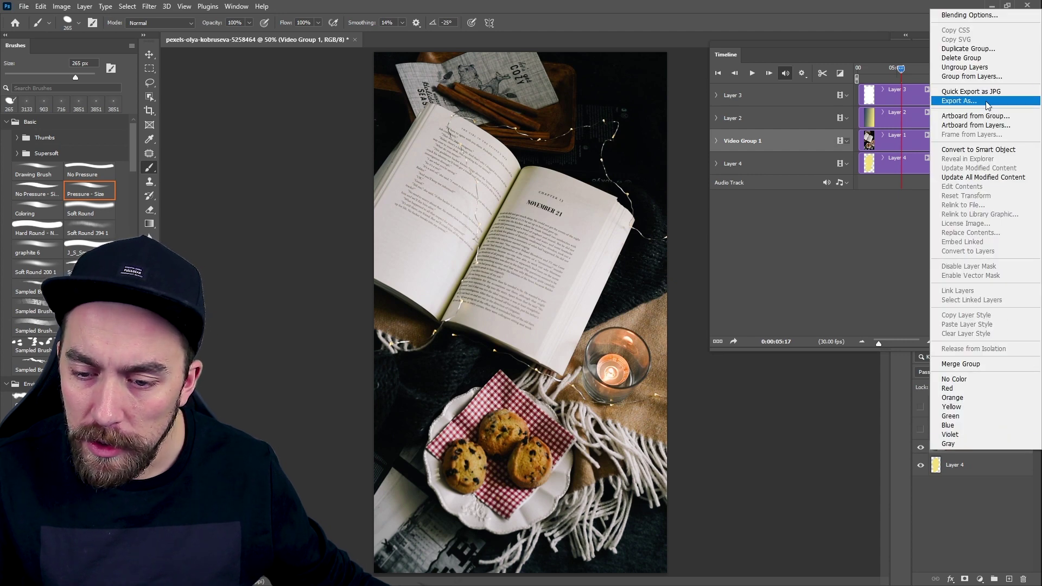
{"action": "left_click", "coordinate": [996, 150]}
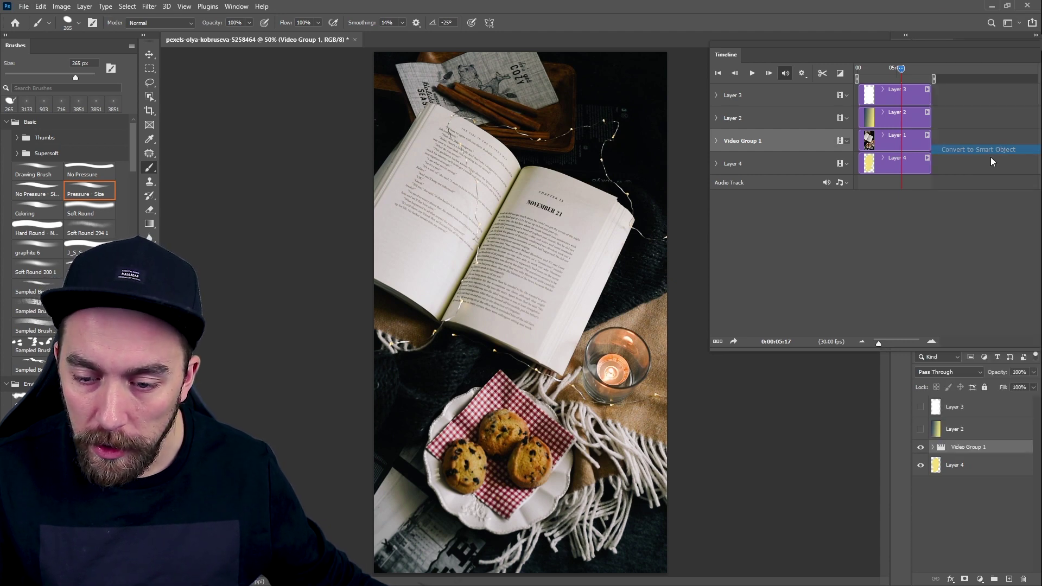
Step: Clip Video Group 1 to the painted Layer 4 with a clipping mask and preview the timeline playback
{"action": "left_click", "coordinate": [984, 459], "text": "alt"}
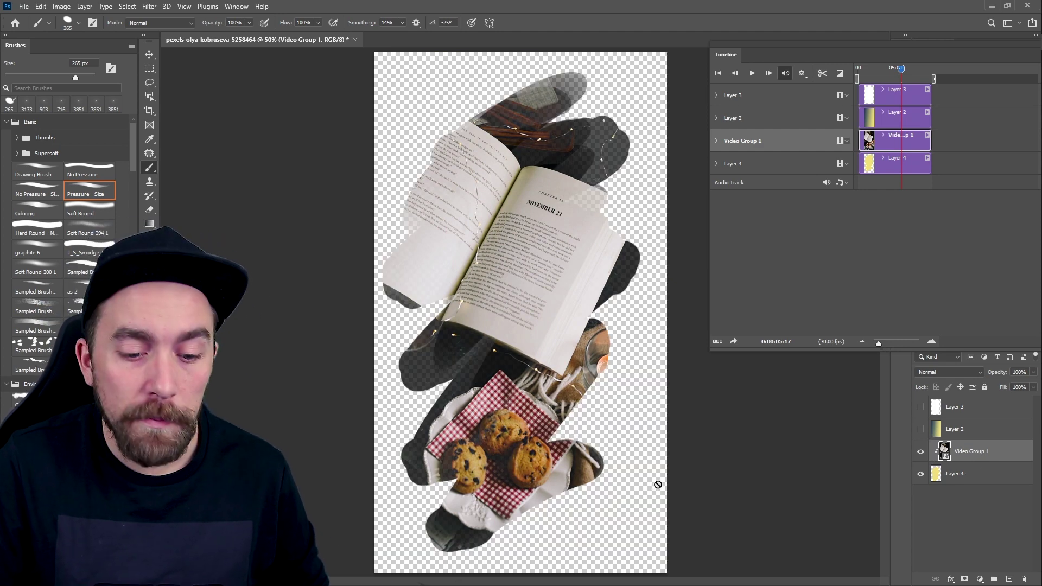
{"action": "key", "text": "space"}
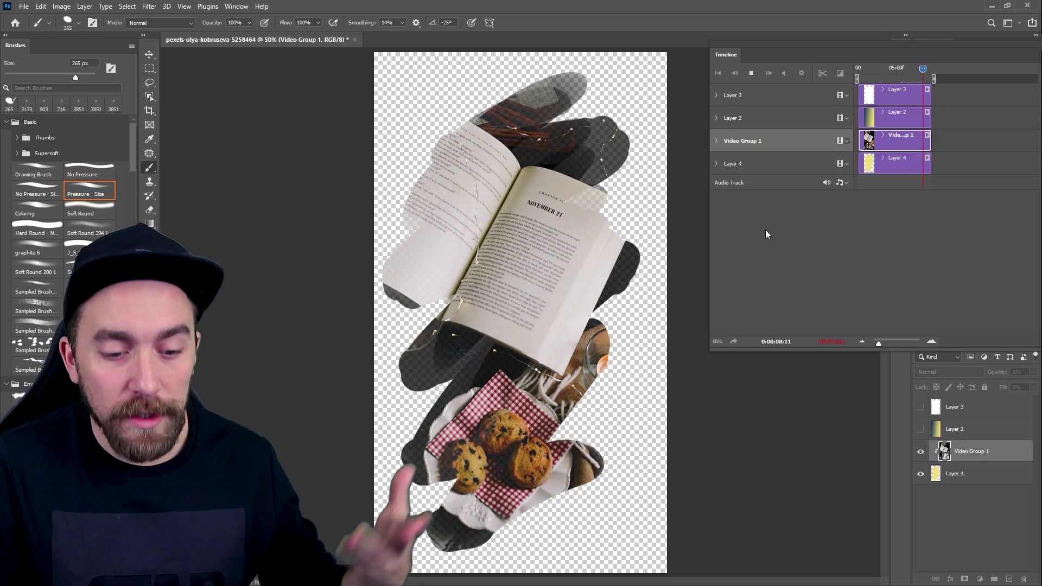
{"action": "key", "text": "space"}
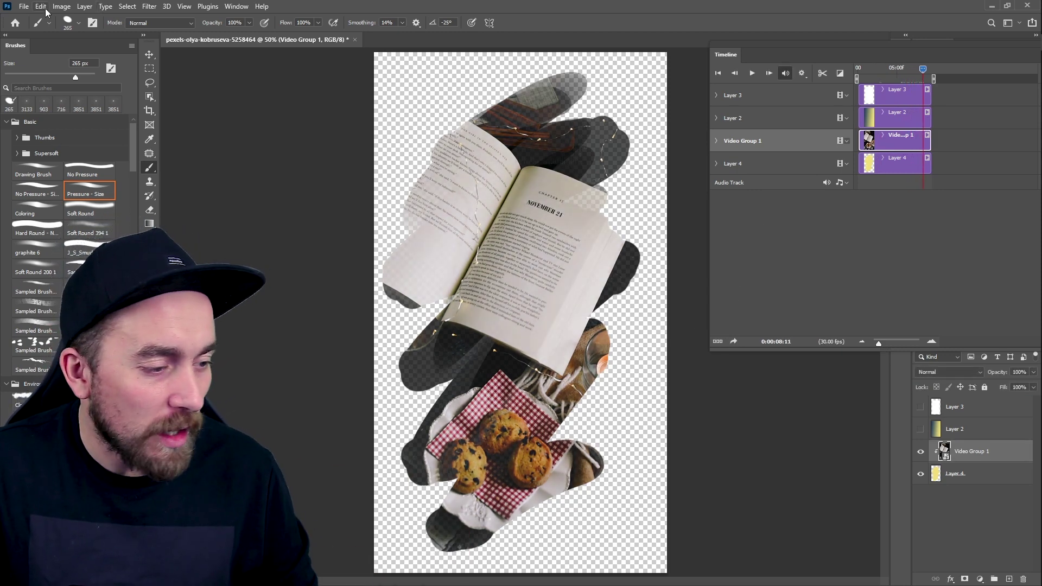
Step: Move the gradient Layer 2 below the painted Layer 4 and make the hidden gradient and rectangle layers visible
{"action": "left_click_drag", "start_coordinate": [884, 119], "coordinate": [895, 182]}
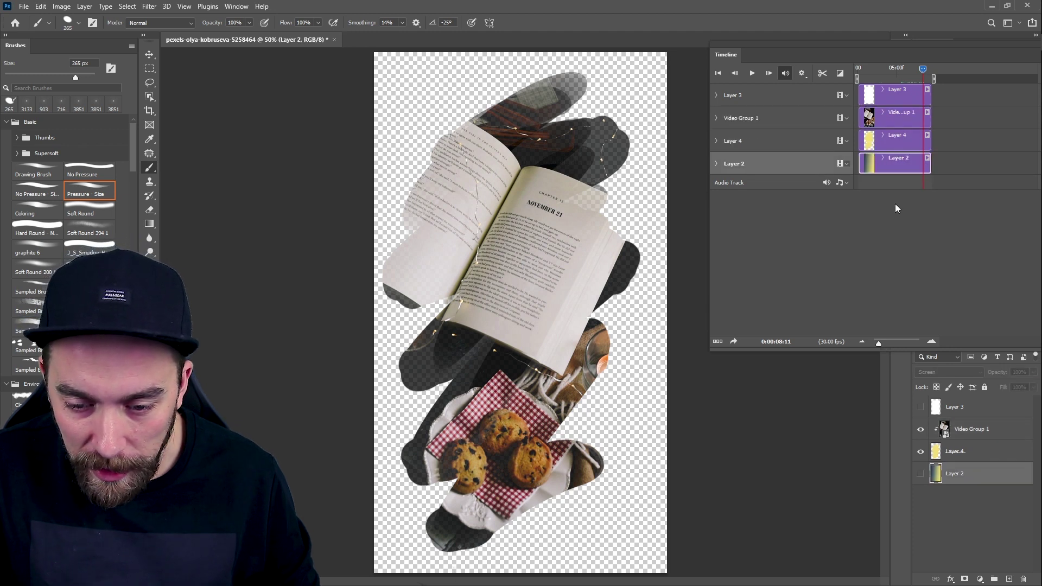
{"action": "left_click", "coordinate": [921, 473]}
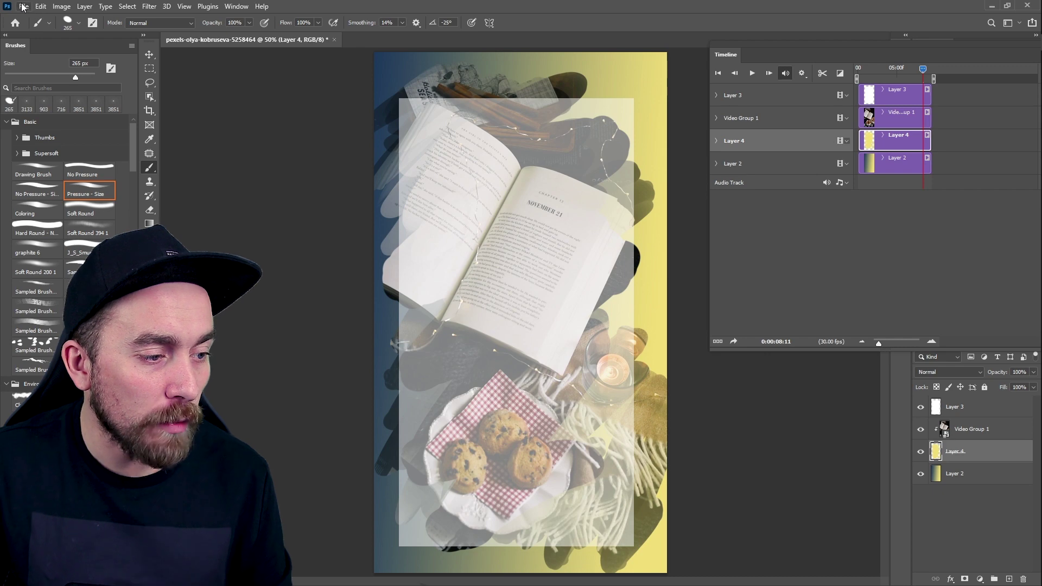
Step: Open the video rendering settings to export the finished story
{"action": "left_click", "coordinate": [24, 6]}
{"action": "mouse_move", "coordinate": [71, 165]}
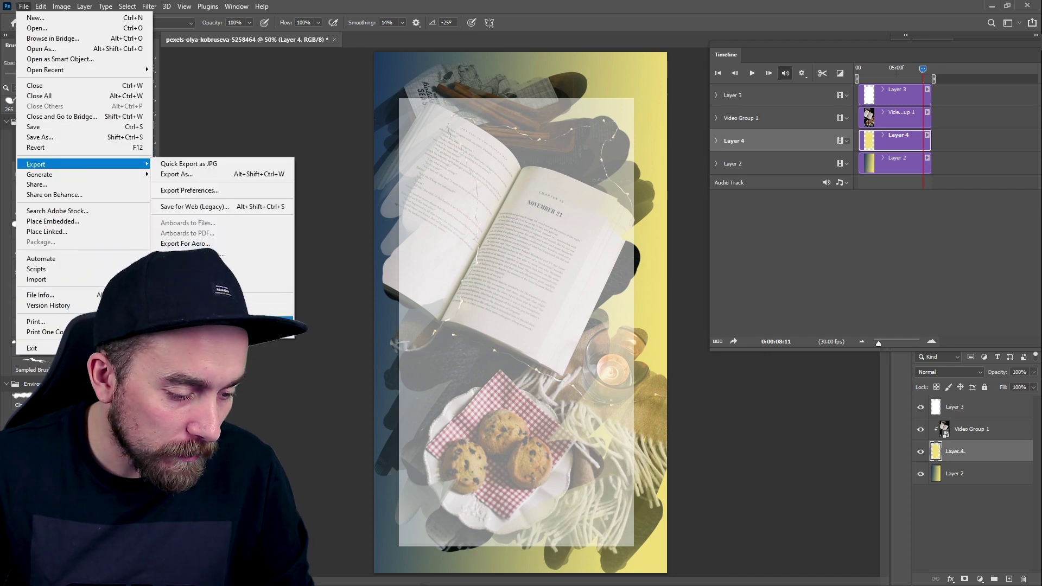
{"action": "left_click", "coordinate": [201, 322]}
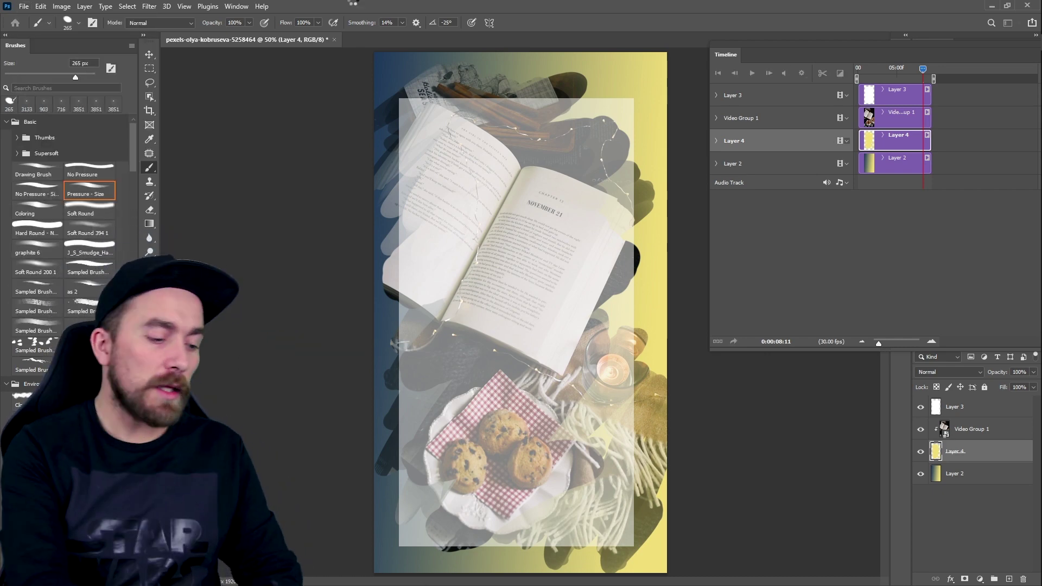